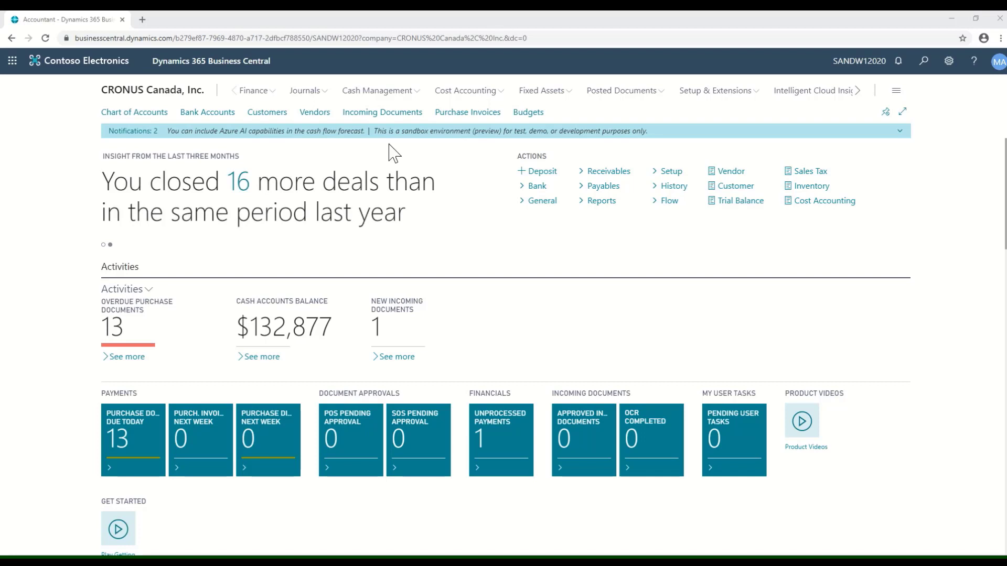
- Expand Cash Management in the Accountant navigation bar to show its pages
{"action": "left_click", "coordinate": [413, 94]}
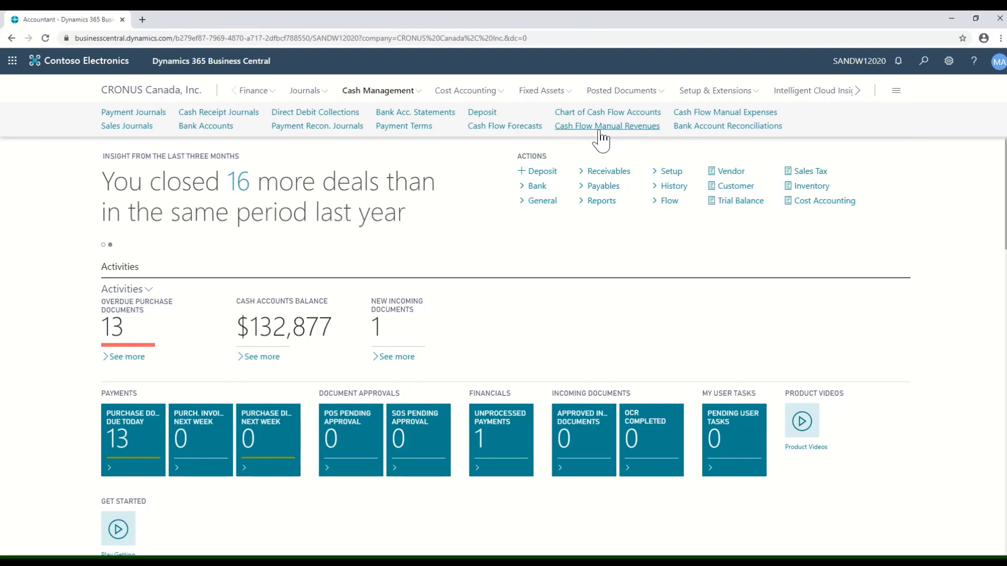
- Review the Cash Flow Manual Revenues list, then the Manual Expenses list with its Weekly Payroll entry
{"action": "left_click", "coordinate": [600, 135]}
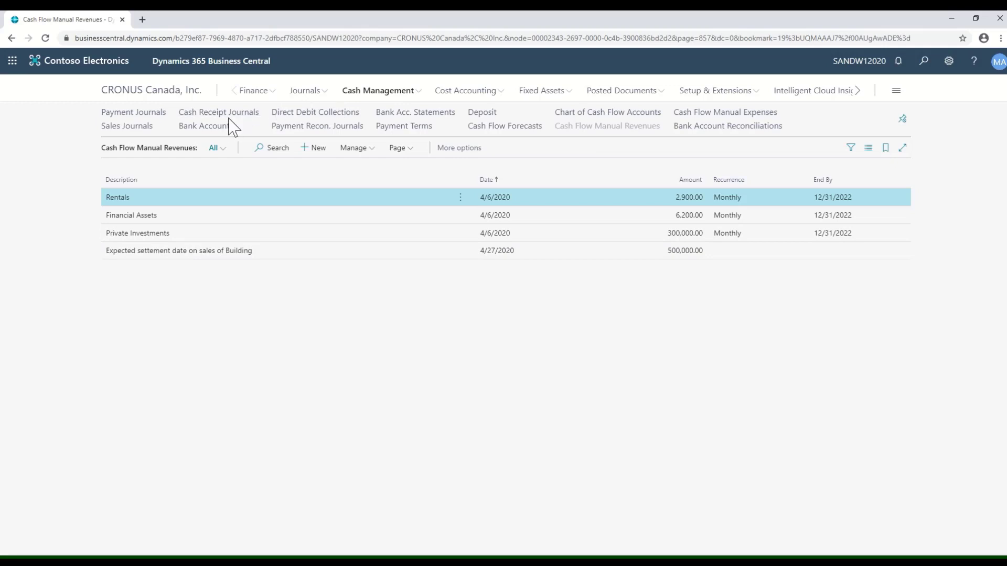
{"action": "left_click", "coordinate": [714, 115]}
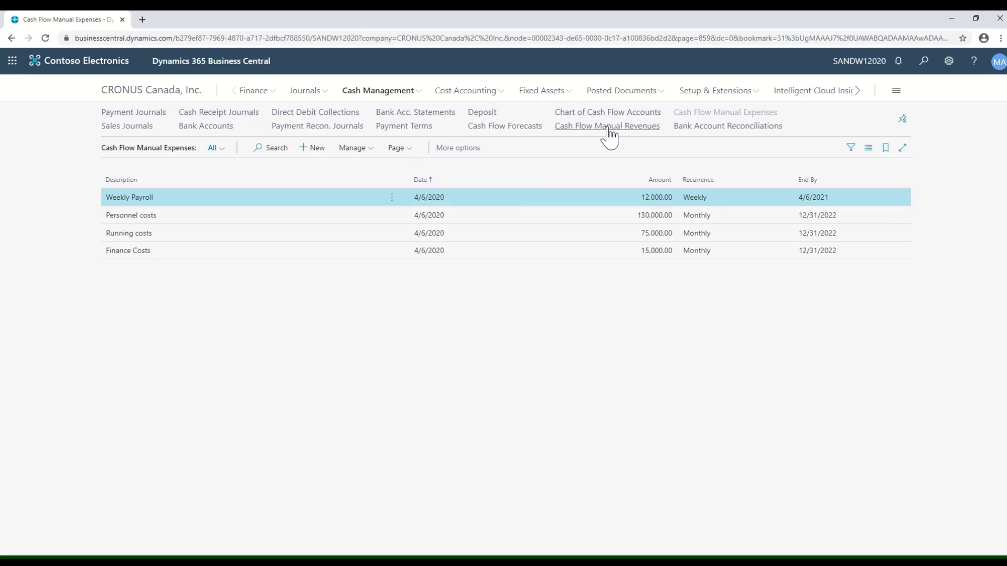
- Open forecast CF100001 from the Cash Flow Forecasts list and review its settings and statistics
{"action": "left_click", "coordinate": [521, 127]}
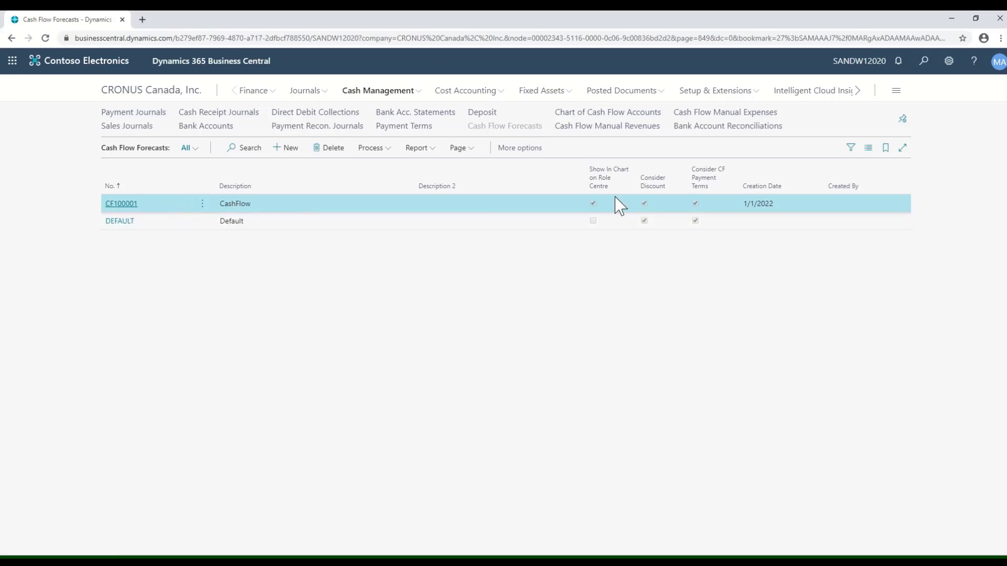
{"action": "left_click", "coordinate": [122, 205]}
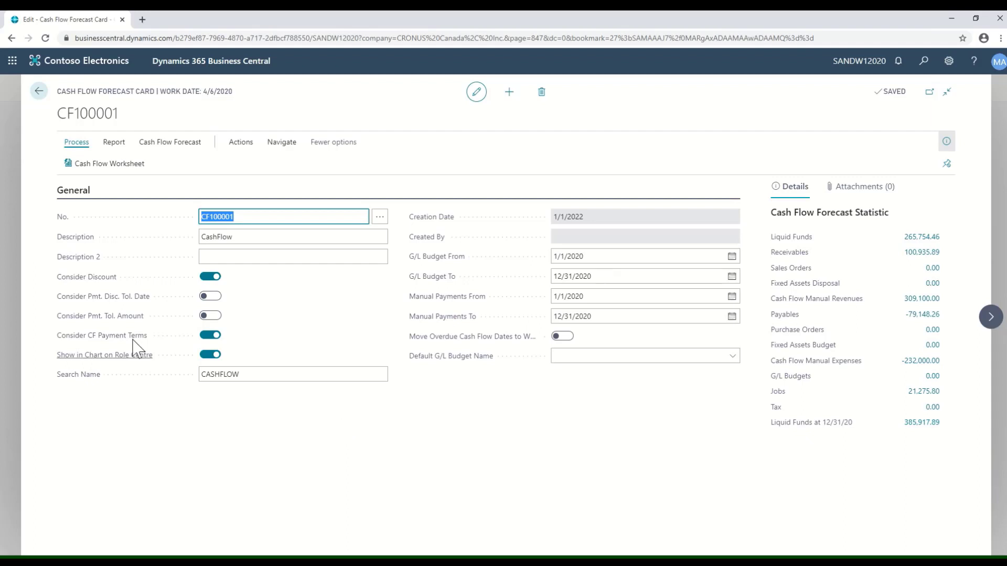
{"action": "mouse_move", "coordinate": [85, 282]}
{"action": "mouse_move", "coordinate": [116, 342]}
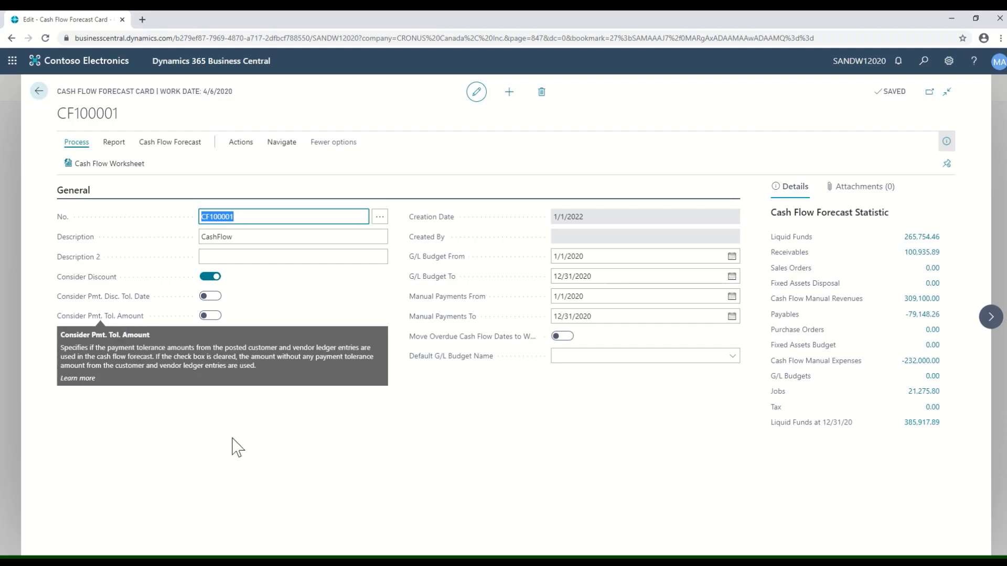
{"action": "left_click", "coordinate": [341, 456]}
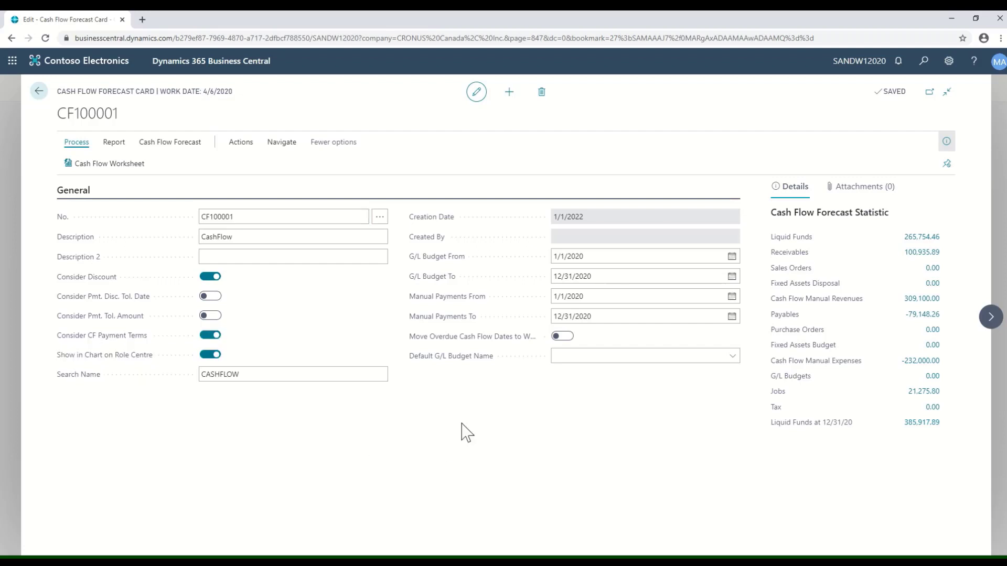
{"action": "mouse_move", "coordinate": [454, 306]}
- Open the empty Cash Flow Worksheet for CF100001 and show its processing actions
{"action": "left_click", "coordinate": [110, 169]}
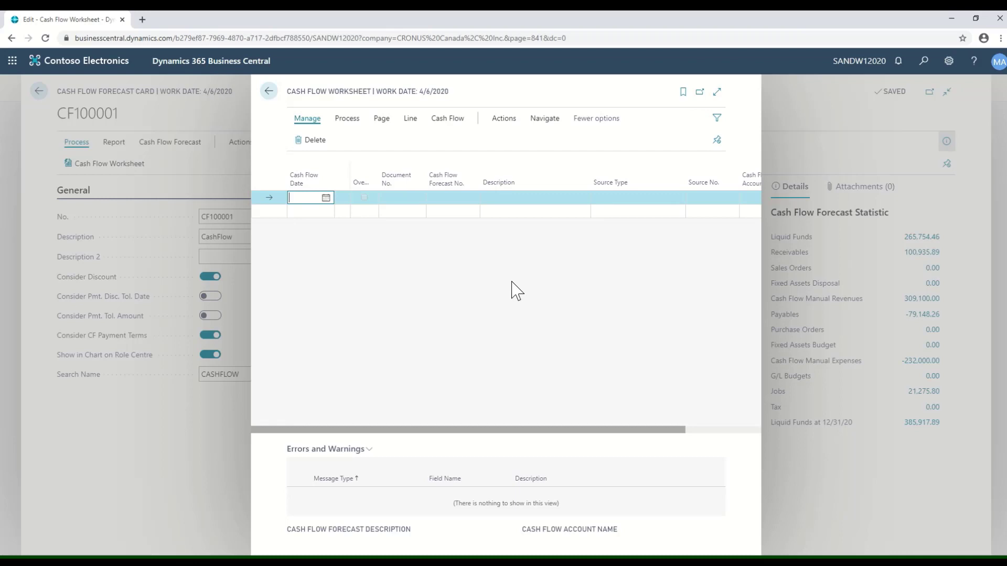
{"action": "left_click", "coordinate": [347, 120]}
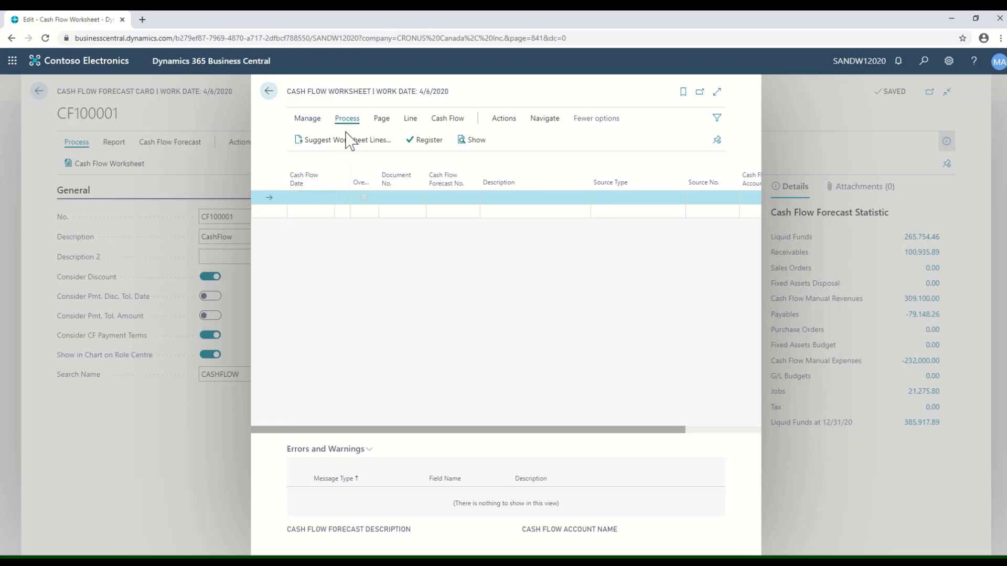
- Bring up Suggest Worksheet Lines and check that every source type except Azure AI Forecast is included
{"action": "left_click", "coordinate": [344, 142]}
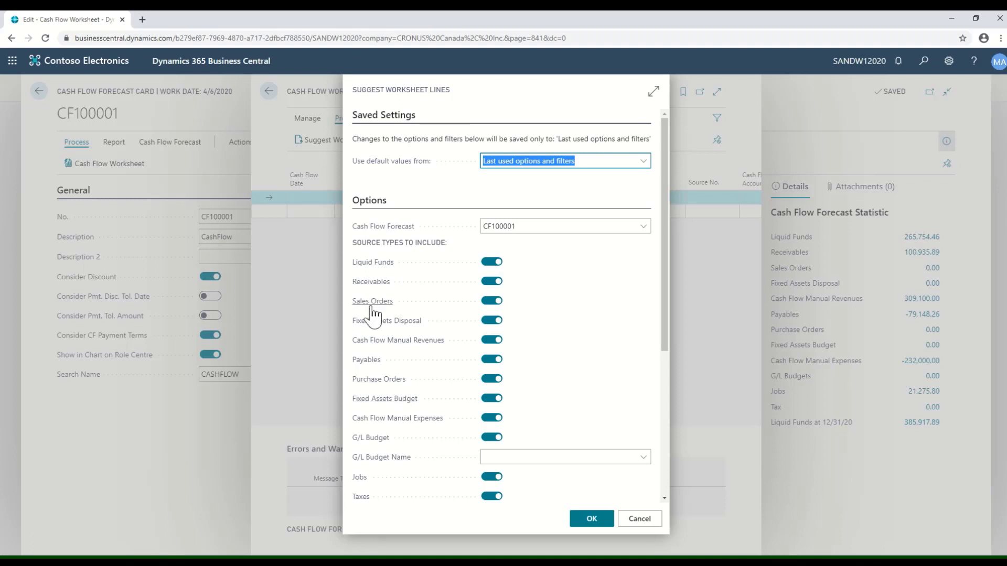
{"action": "mouse_move", "coordinate": [372, 309]}
{"action": "mouse_move", "coordinate": [417, 352]}
{"action": "mouse_move", "coordinate": [414, 426]}
{"action": "scroll", "coordinate": [586, 395], "scroll_direction": "down", "scroll_amount": 4}
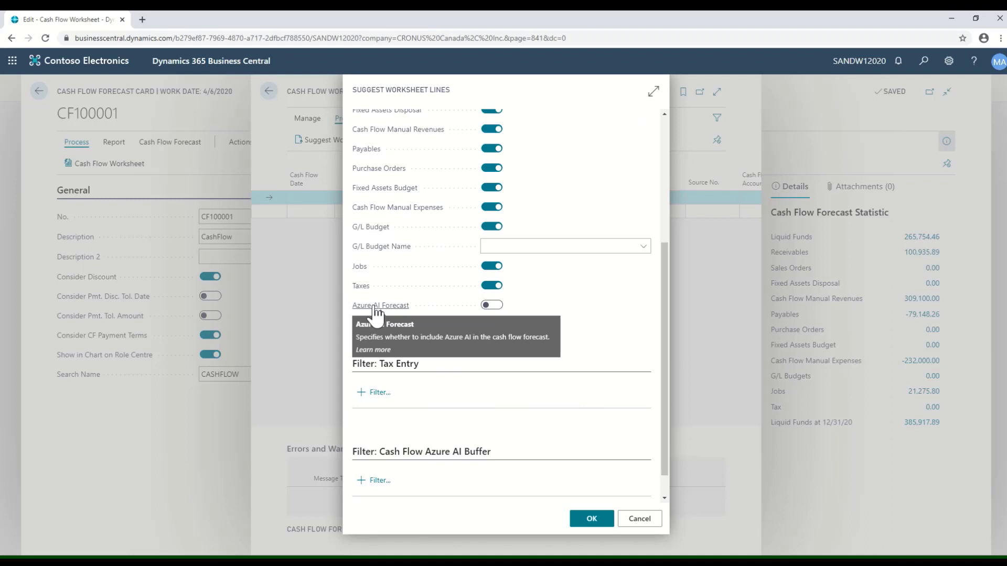
{"action": "scroll", "coordinate": [585, 352], "scroll_direction": "up", "scroll_amount": 2}
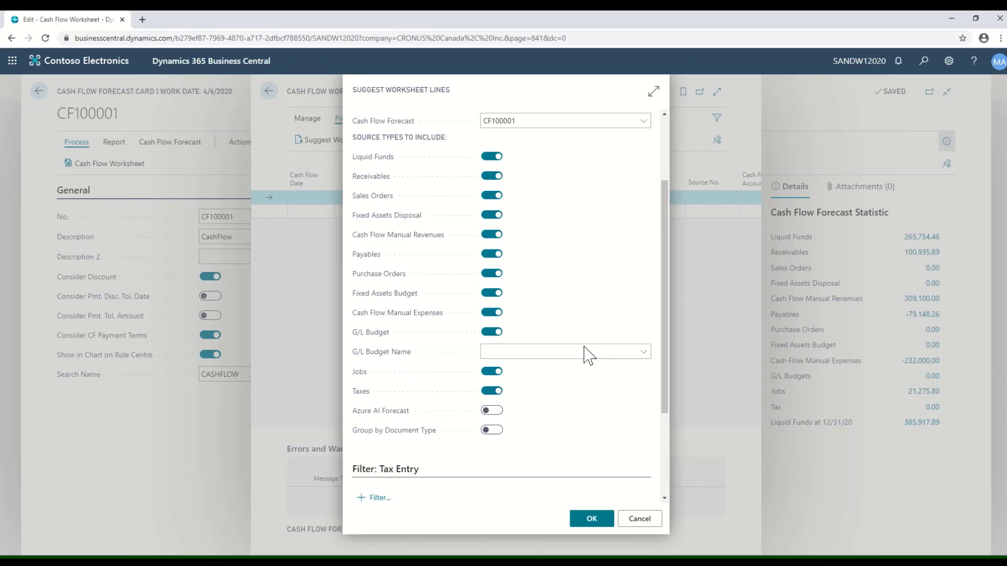
- Generate suggested lines for manual revenues, jobs and taxes, reviewing amounts like 300,000.00 and 15,031.20
{"action": "left_click", "coordinate": [593, 522]}
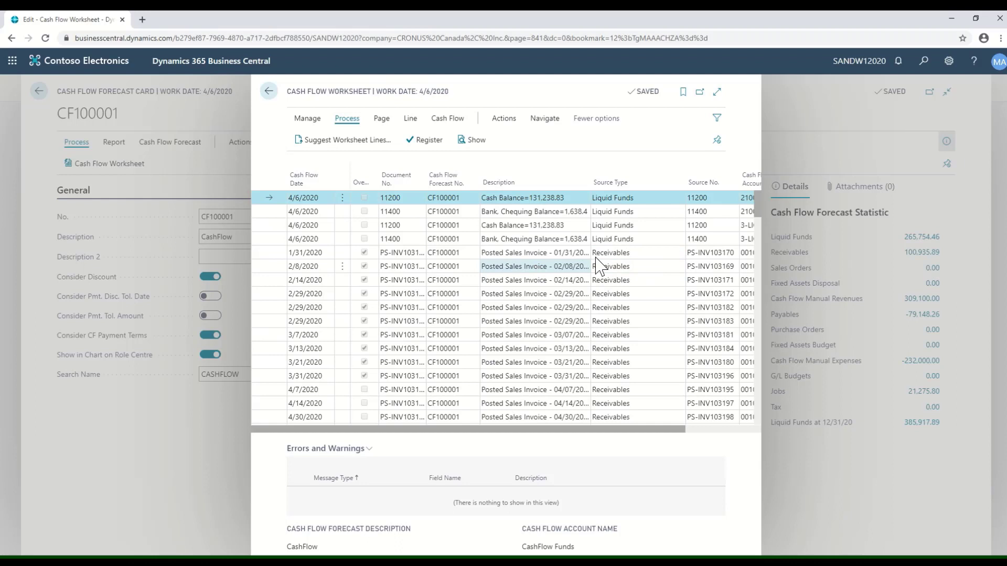
{"action": "scroll", "coordinate": [617, 291], "scroll_direction": "down", "scroll_amount": 3}
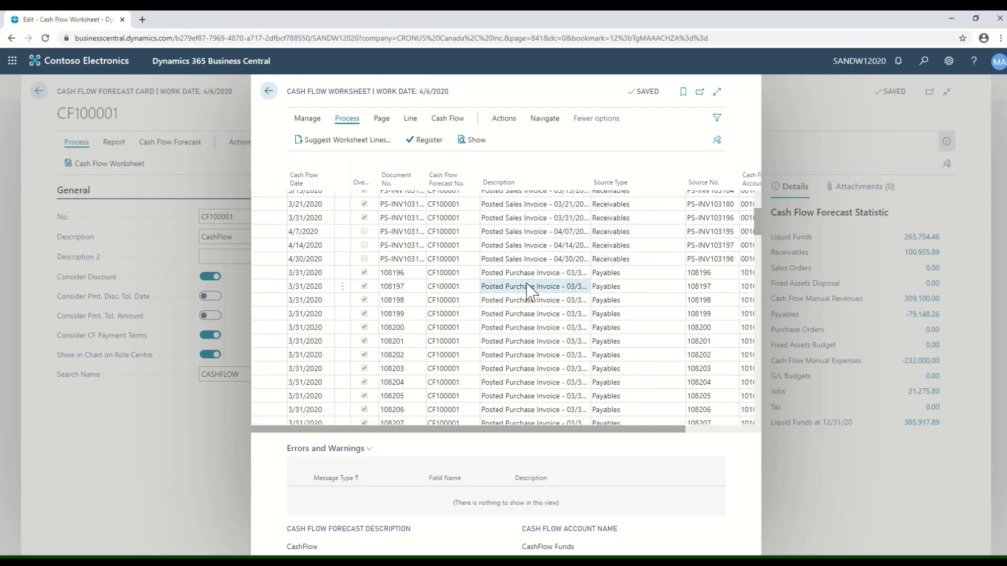
{"action": "scroll", "coordinate": [608, 310], "scroll_direction": "down", "scroll_amount": 4}
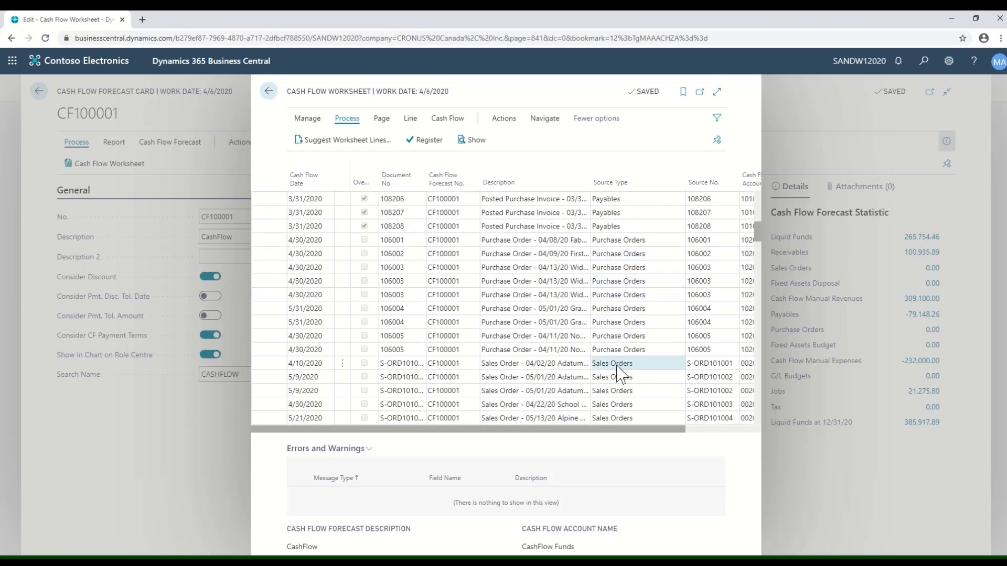
{"action": "scroll", "coordinate": [620, 374], "scroll_direction": "down", "scroll_amount": 1}
{"action": "scroll", "coordinate": [620, 373], "scroll_direction": "down", "scroll_amount": 4}
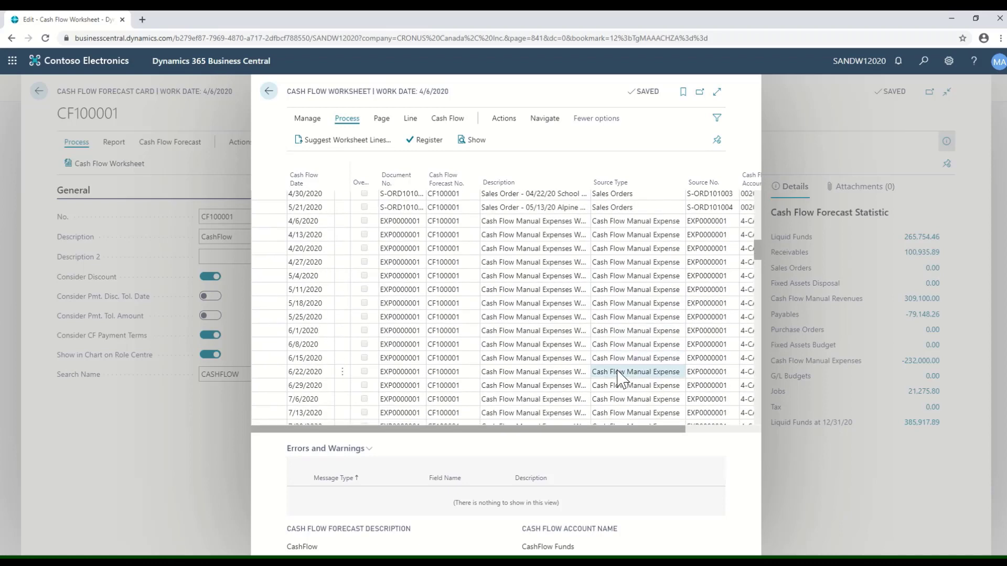
{"action": "scroll", "coordinate": [619, 374], "scroll_direction": "down", "scroll_amount": 6}
{"action": "scroll", "coordinate": [618, 374], "scroll_direction": "down", "scroll_amount": 10}
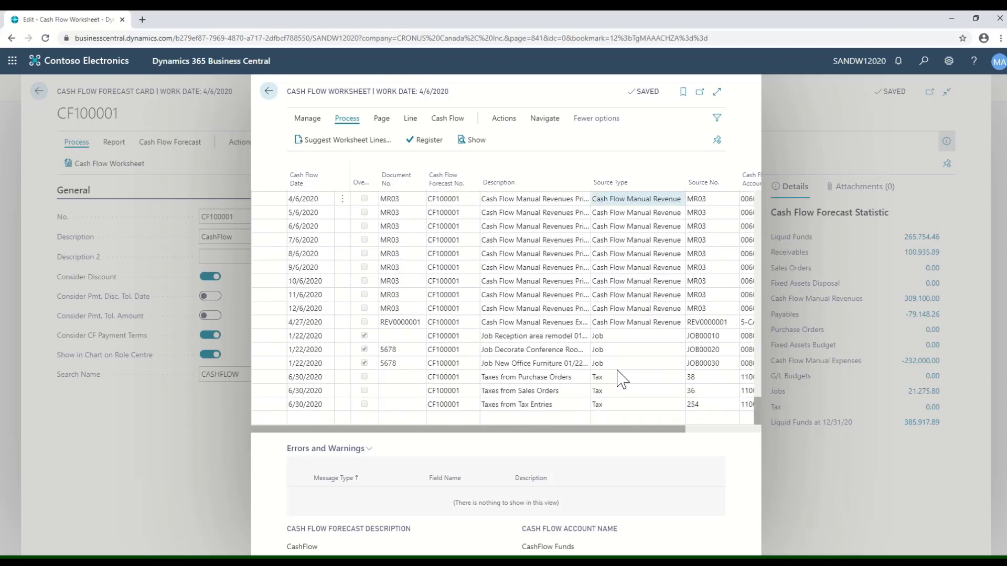
{"action": "left_click", "coordinate": [608, 338]}
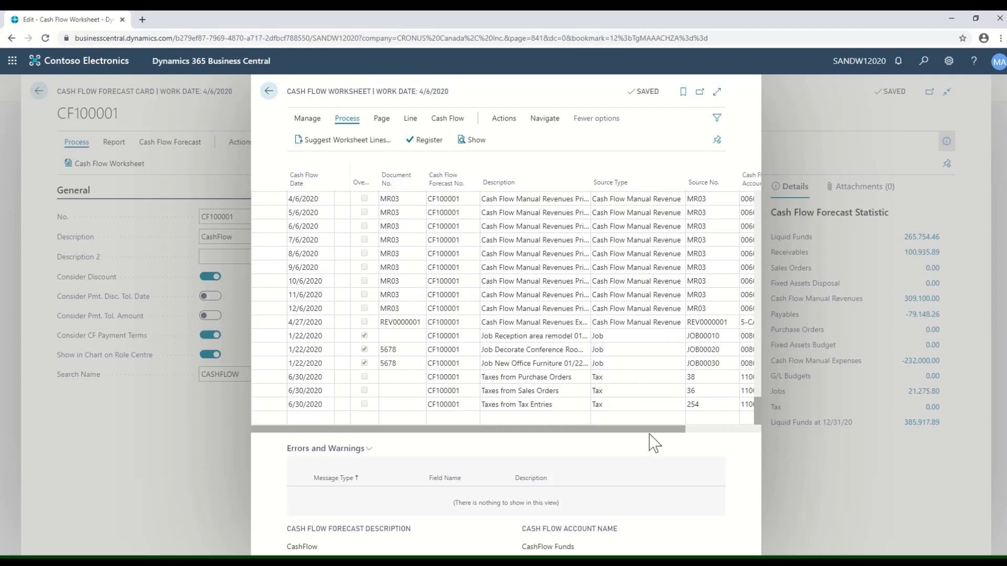
{"action": "left_click_drag", "start_coordinate": [651, 432], "coordinate": [741, 431]}
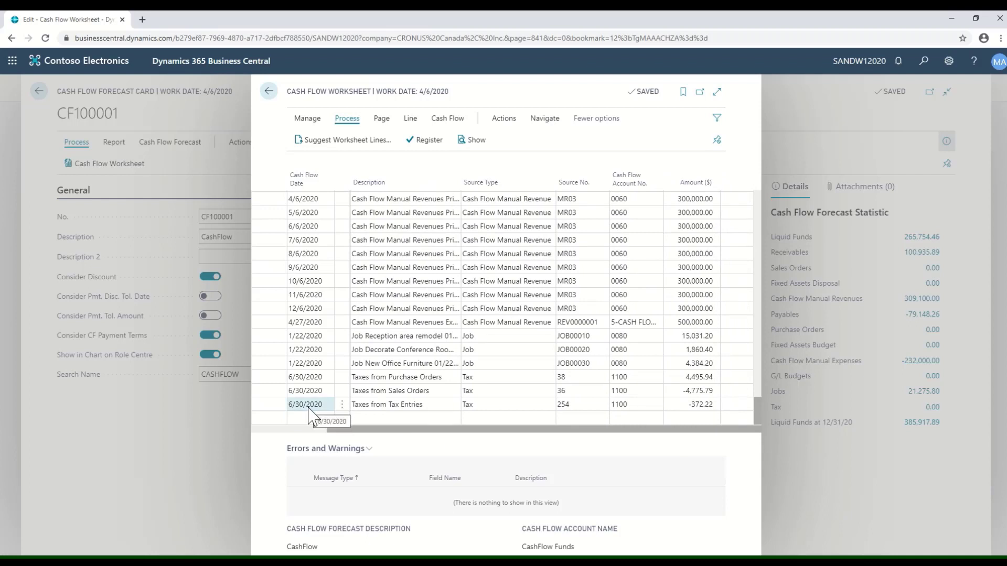
- Register the suggested worksheet lines into forecast CF100001 and return to its card
{"action": "left_click", "coordinate": [427, 141]}
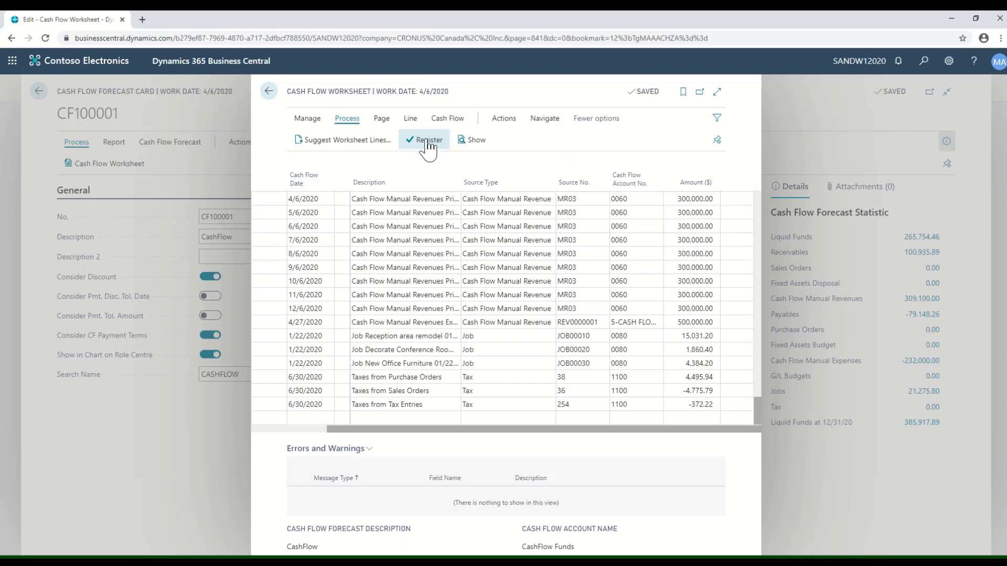
{"action": "left_click", "coordinate": [559, 336]}
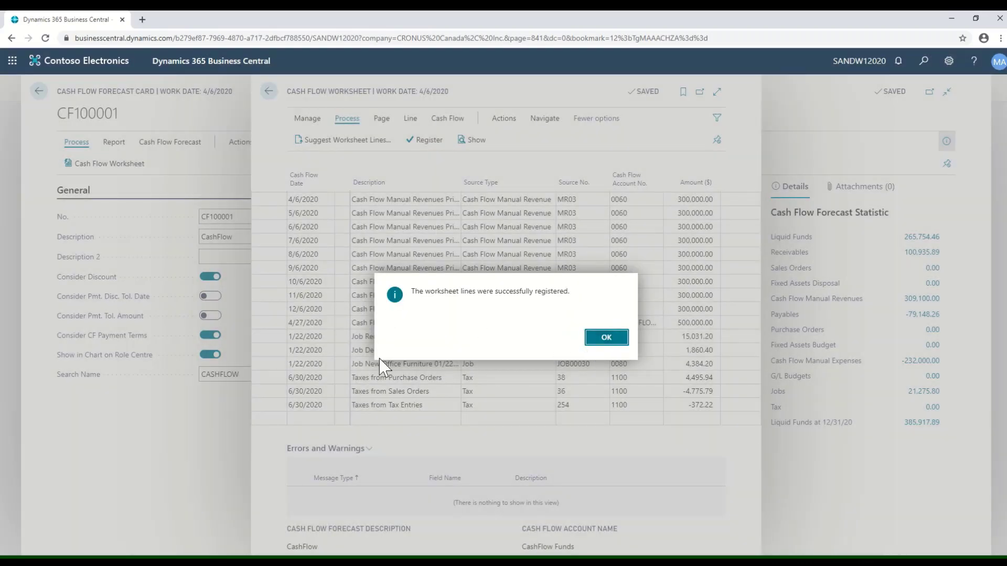
{"action": "left_click", "coordinate": [604, 337]}
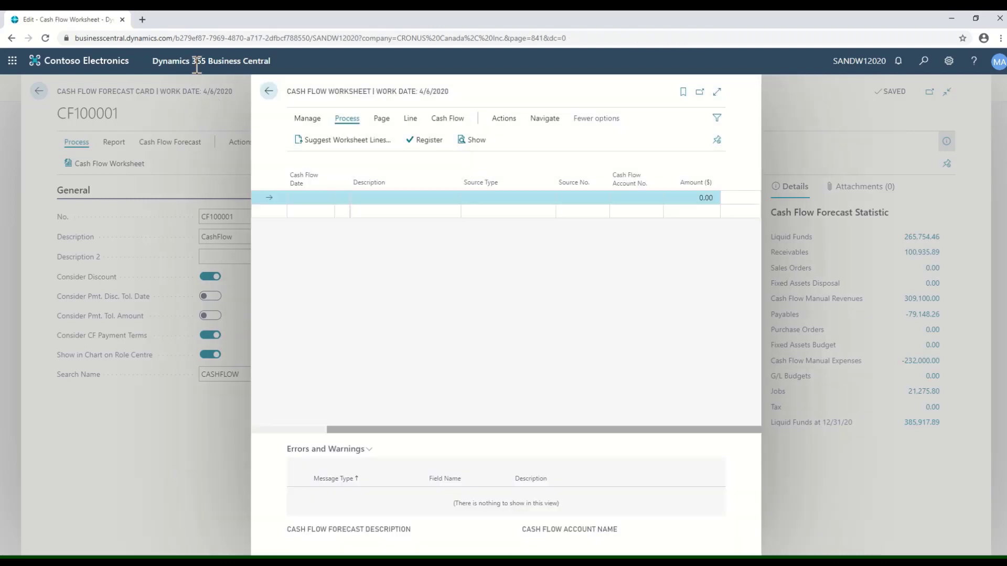
{"action": "left_click", "coordinate": [269, 93]}
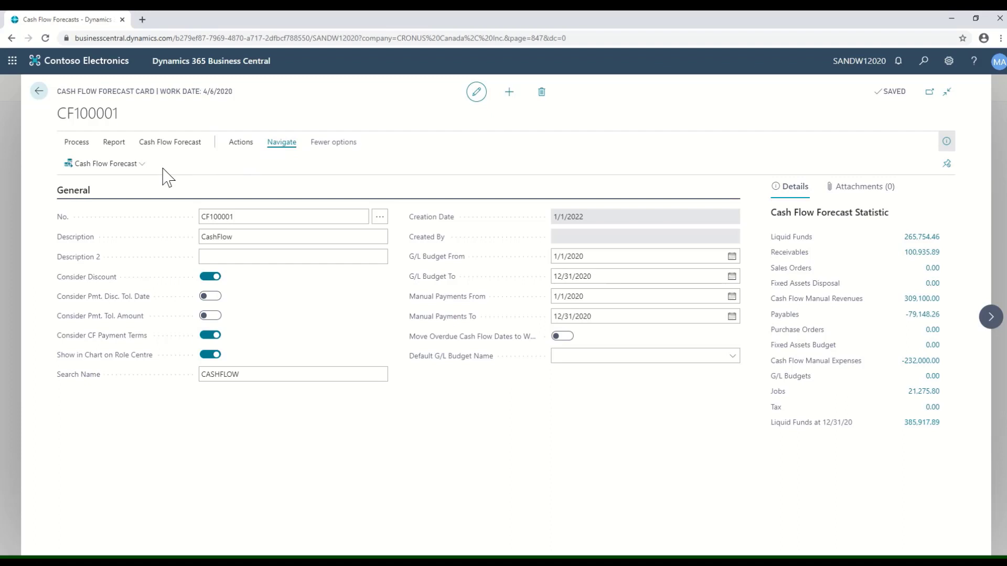
{"action": "left_click", "coordinate": [133, 166]}
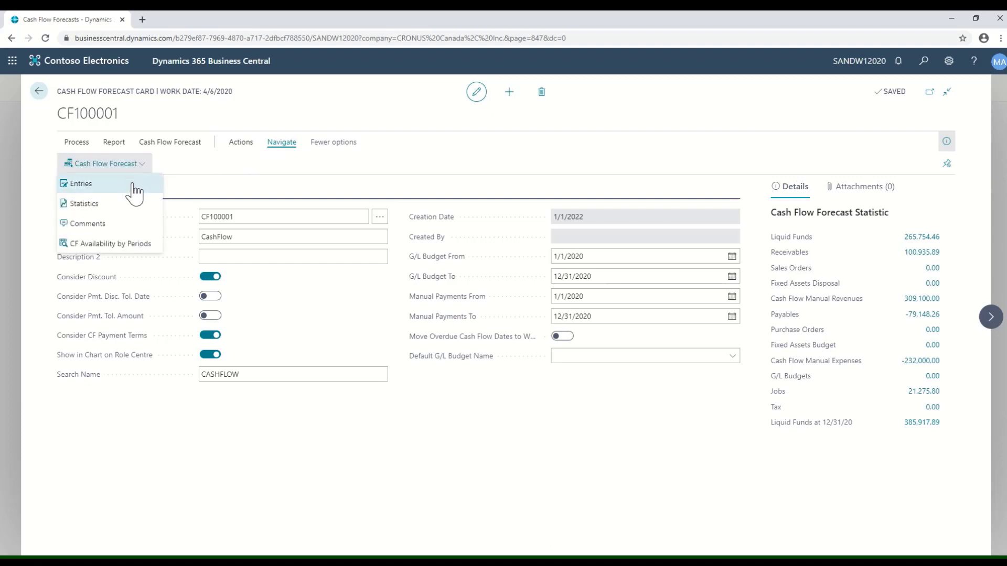
{"action": "left_click", "coordinate": [132, 213]}
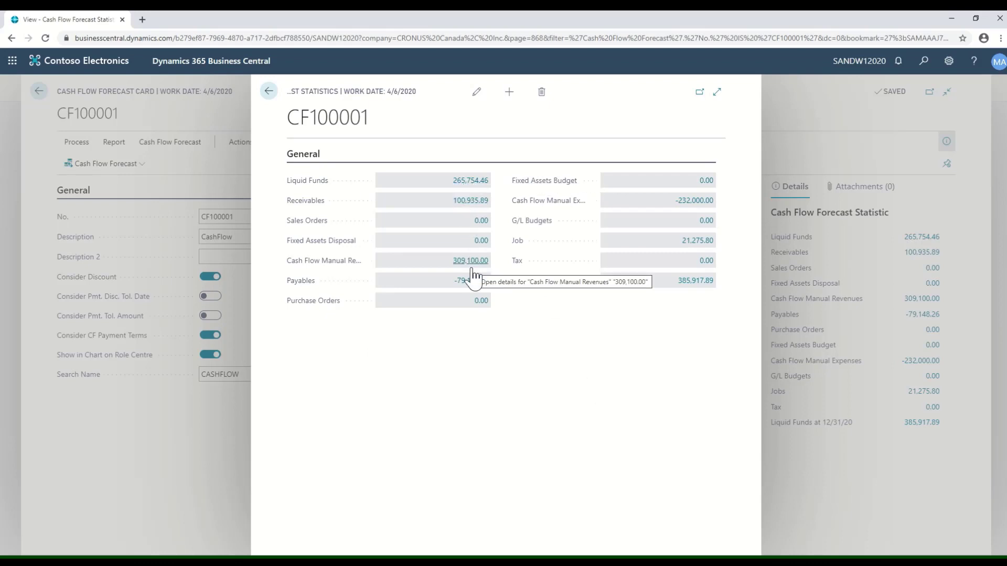
{"action": "left_click", "coordinate": [470, 201]}
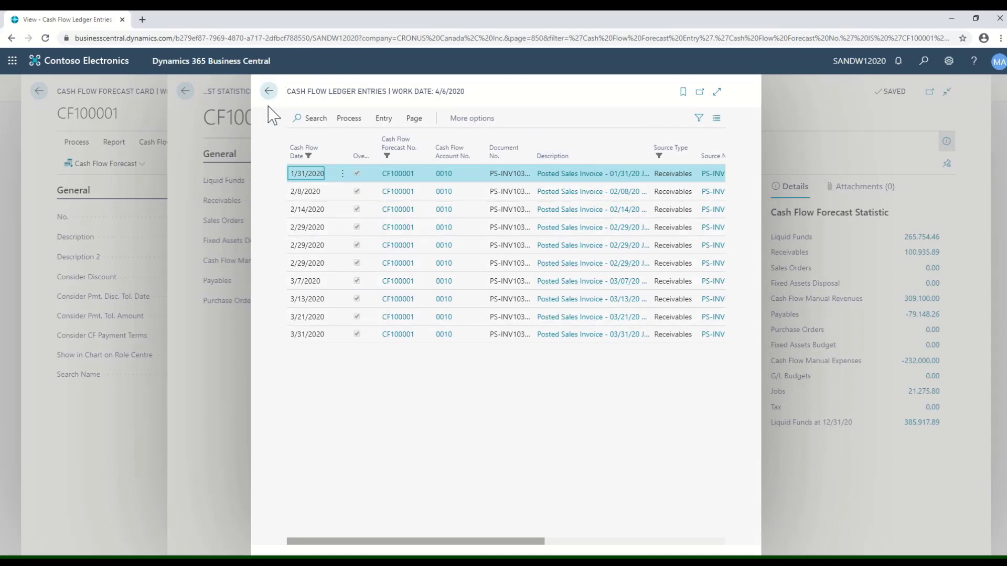
{"action": "left_click", "coordinate": [271, 95]}
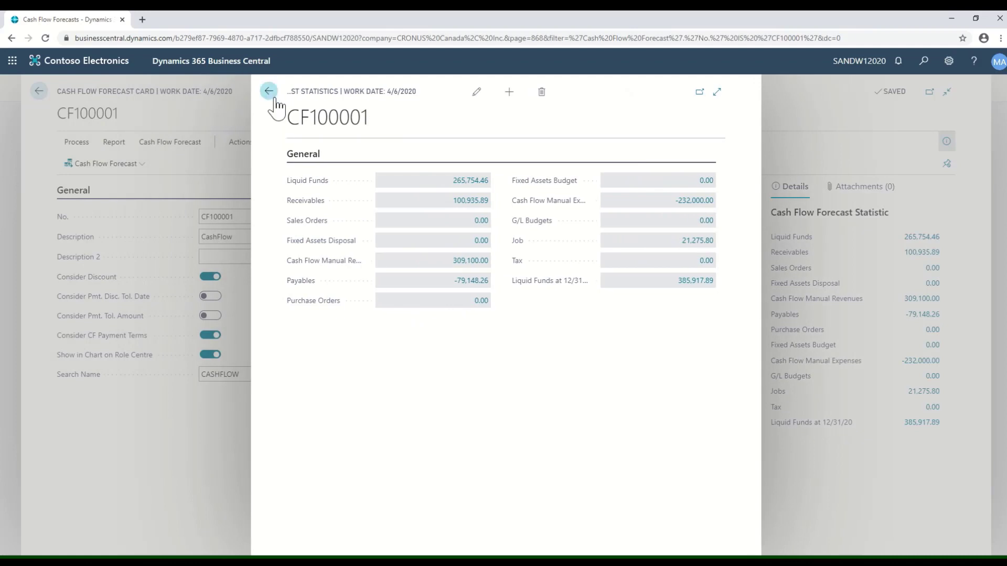
{"action": "left_click", "coordinate": [269, 93]}
- Show CF Availability by Periods by quarter as Balance at Date, reviewing the 931,523.90 total
{"action": "left_click", "coordinate": [147, 169]}
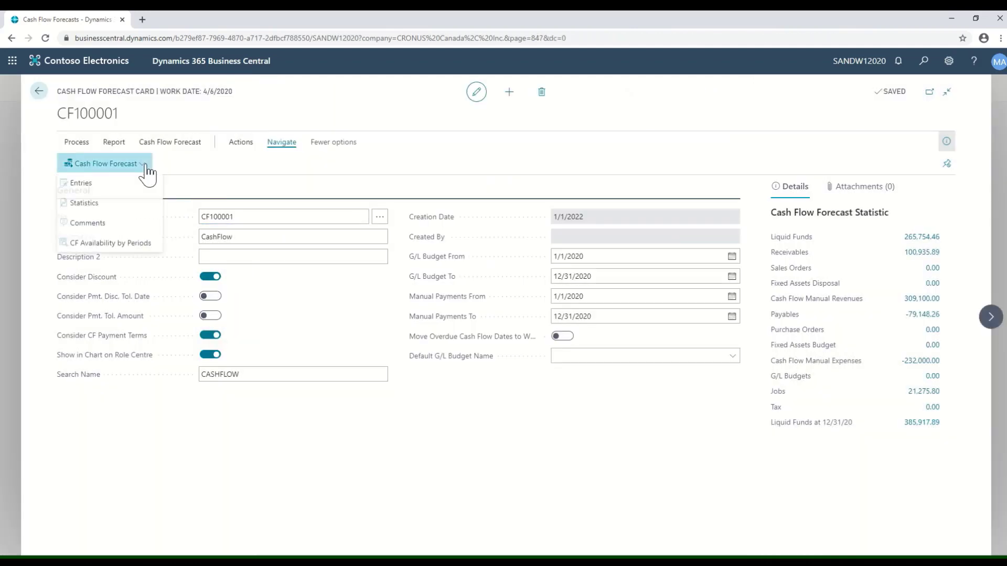
{"action": "left_click", "coordinate": [134, 244]}
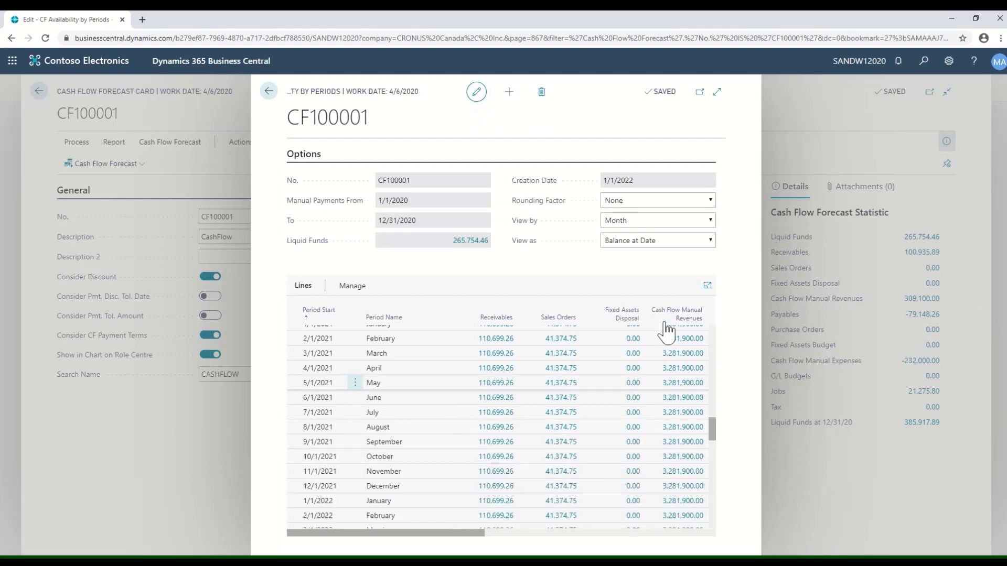
{"action": "left_click", "coordinate": [711, 221]}
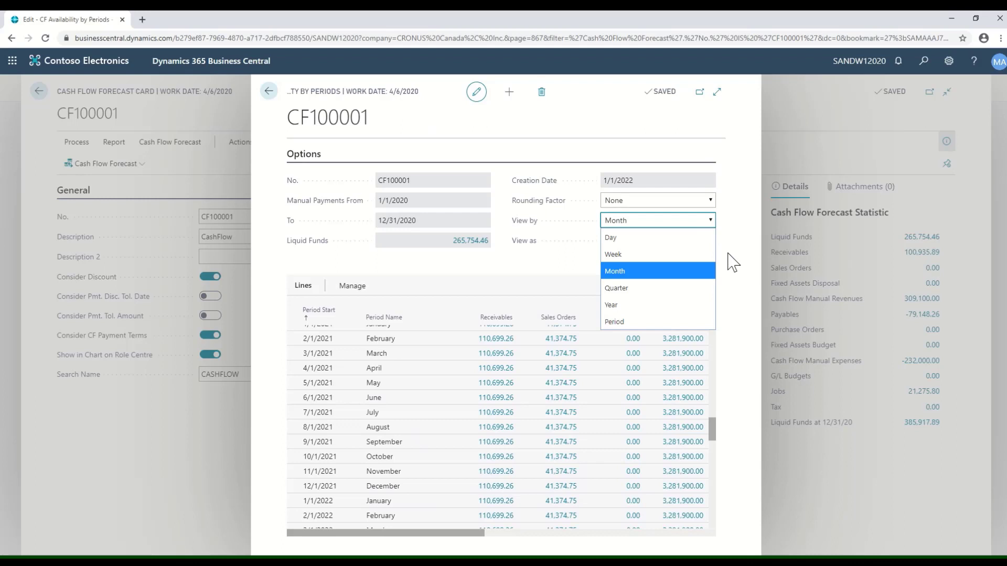
{"action": "left_click", "coordinate": [624, 288]}
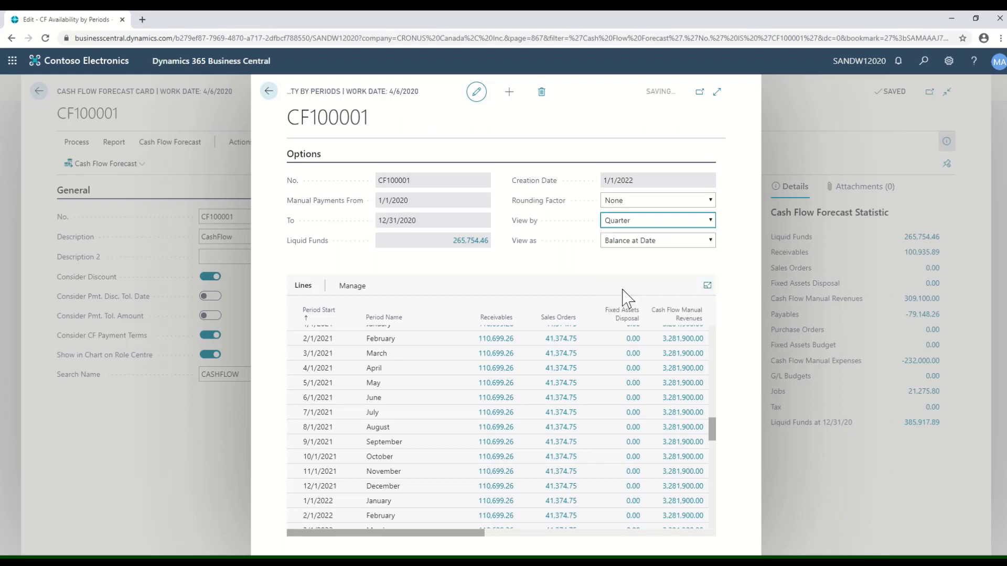
{"action": "left_click", "coordinate": [711, 241]}
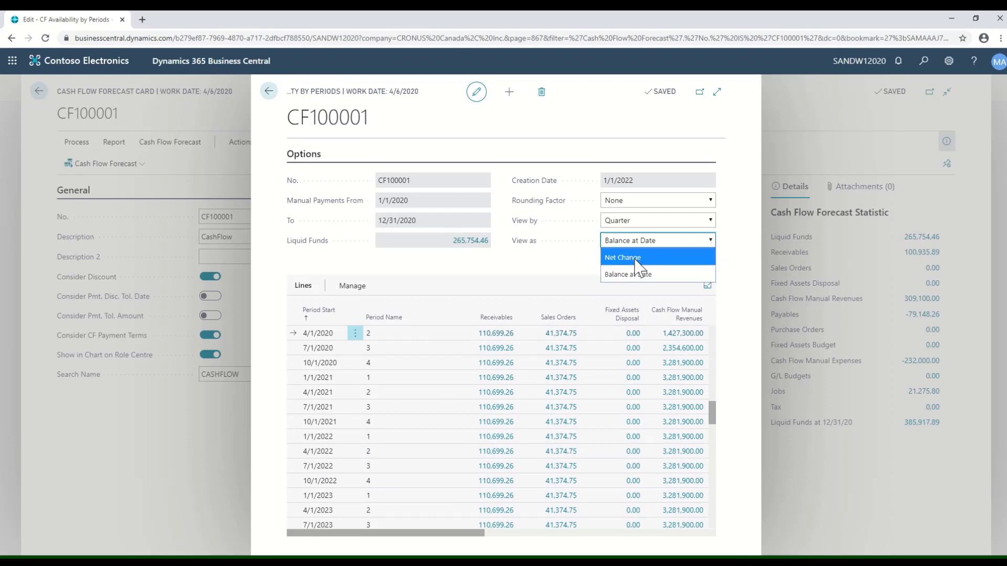
{"action": "left_click", "coordinate": [455, 545]}
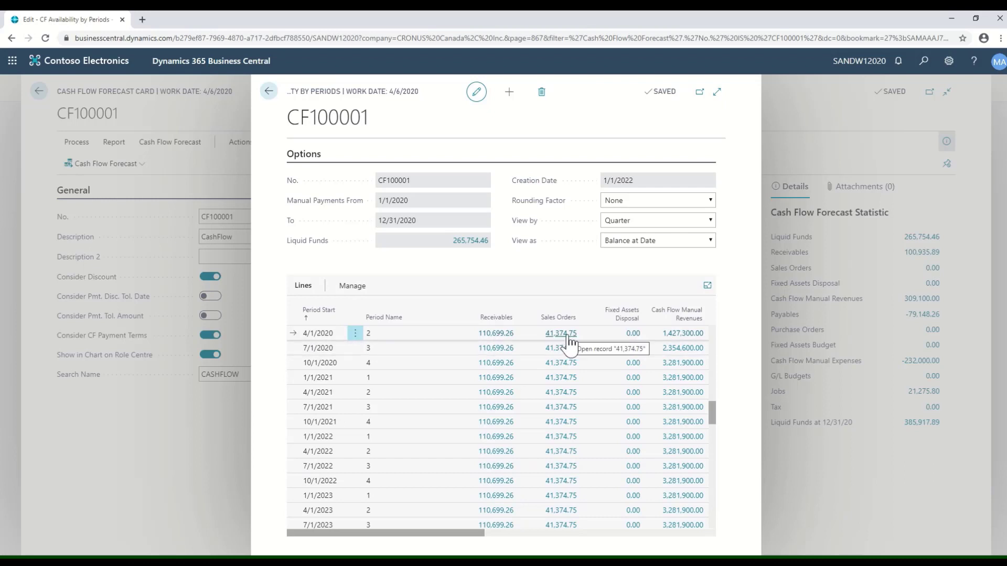
{"action": "scroll", "coordinate": [565, 406], "scroll_direction": "up", "scroll_amount": 5}
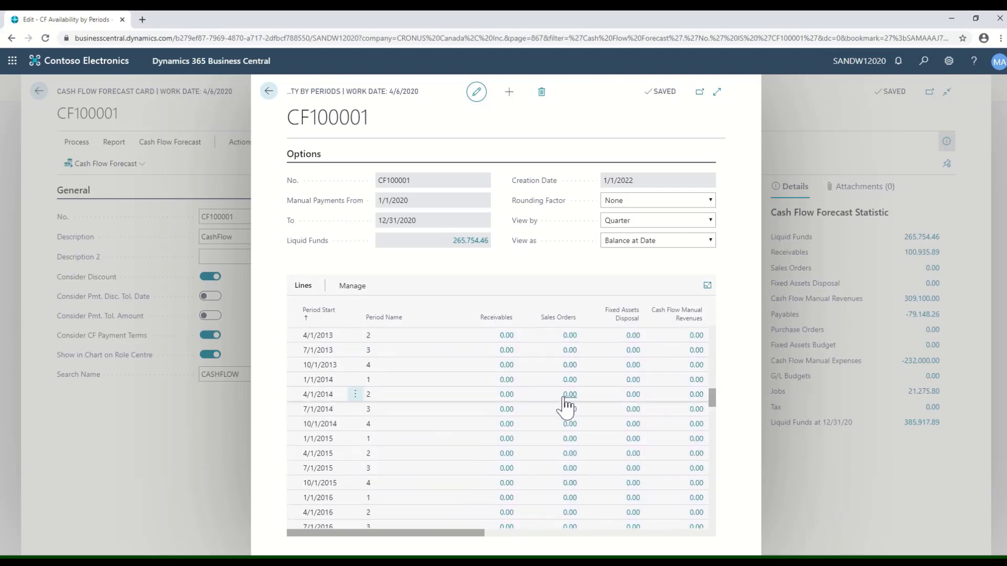
{"action": "scroll", "coordinate": [565, 407], "scroll_direction": "down", "scroll_amount": 9}
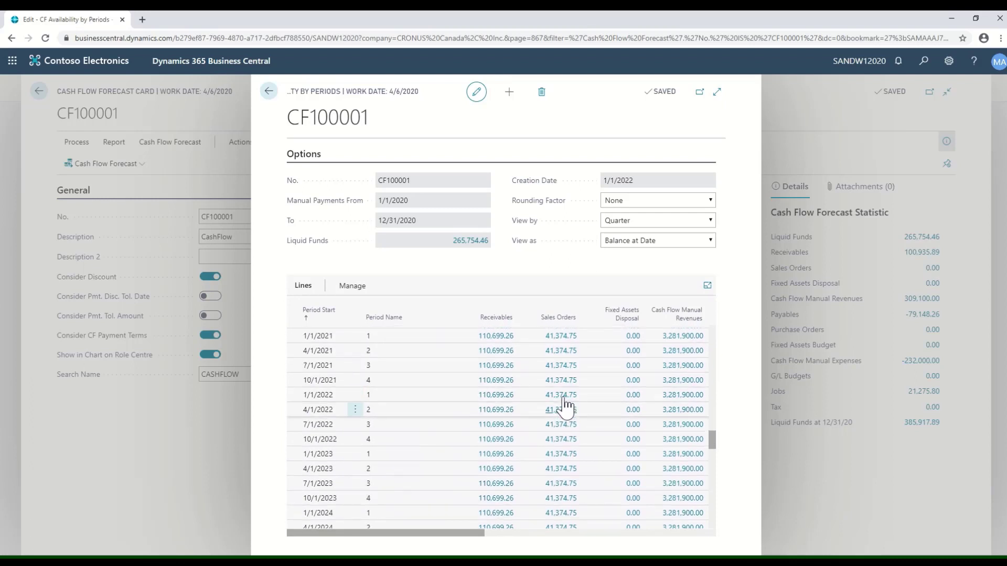
{"action": "scroll", "coordinate": [565, 407], "scroll_direction": "up", "scroll_amount": 2}
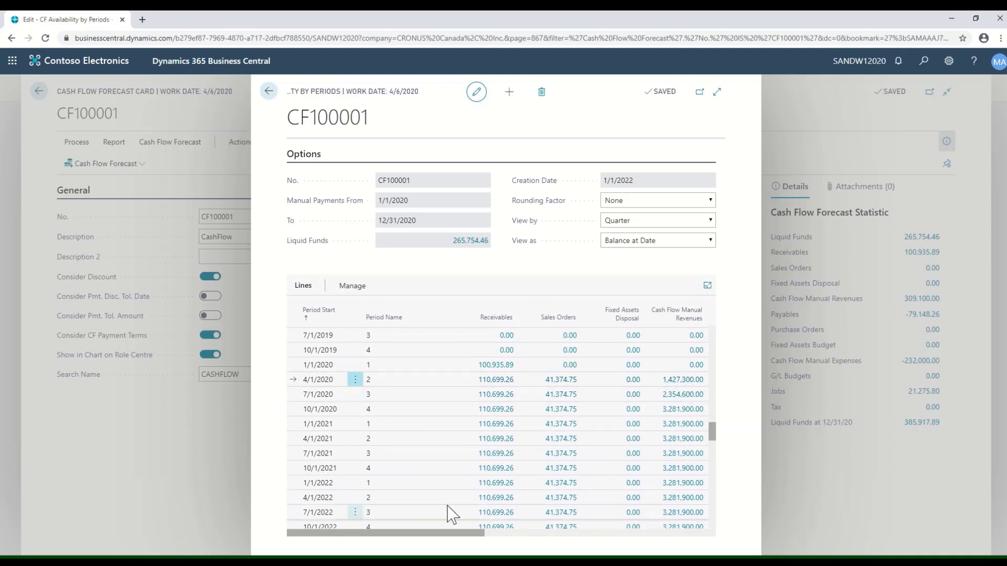
{"action": "left_click_drag", "start_coordinate": [472, 533], "coordinate": [658, 550]}
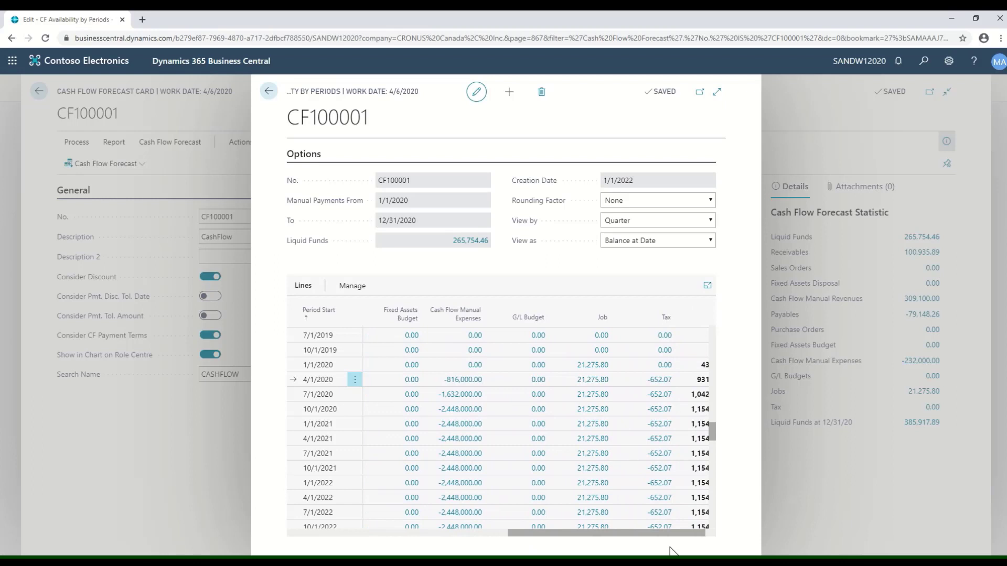
{"action": "left_click_drag", "start_coordinate": [677, 551], "coordinate": [681, 546]}
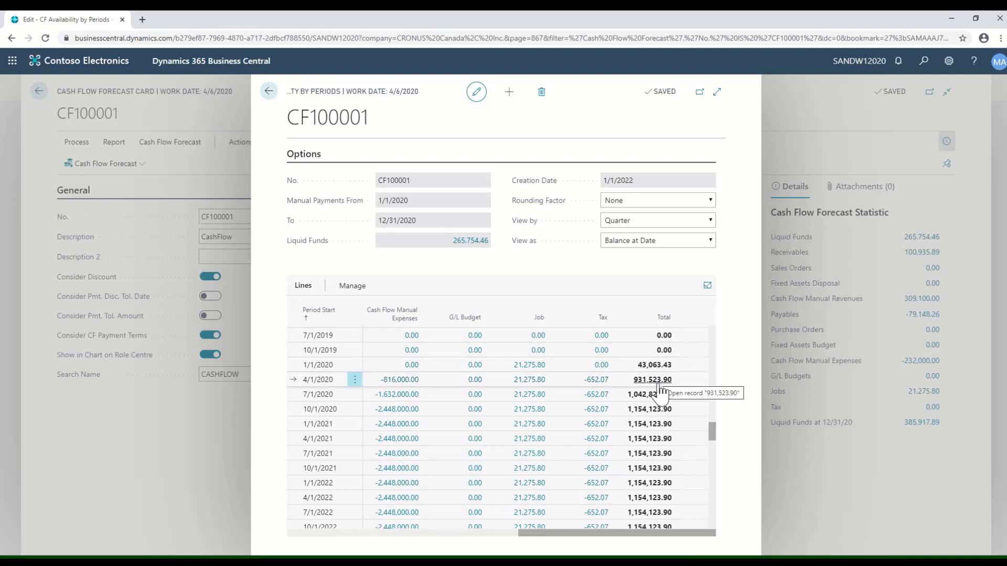
- Switch the quarterly availability to Net Change, then close back to the Cash Flow Forecasts list
{"action": "left_click", "coordinate": [711, 244]}
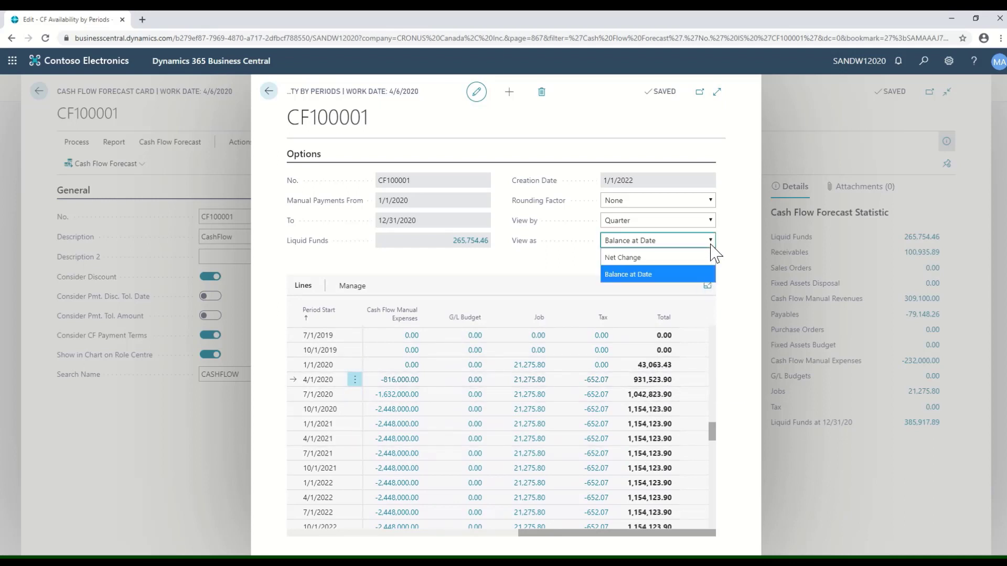
{"action": "left_click", "coordinate": [676, 257]}
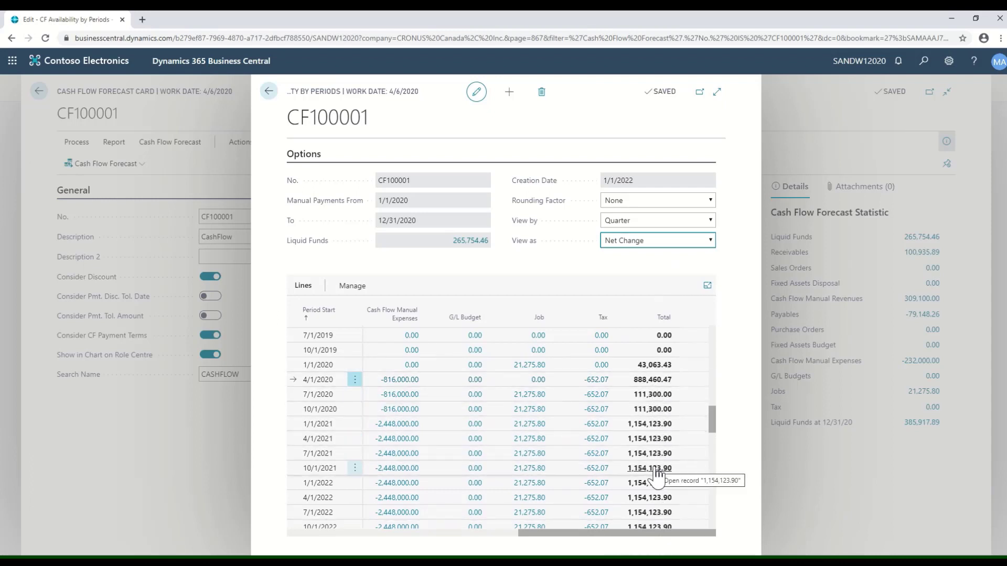
{"action": "left_click", "coordinate": [268, 91]}
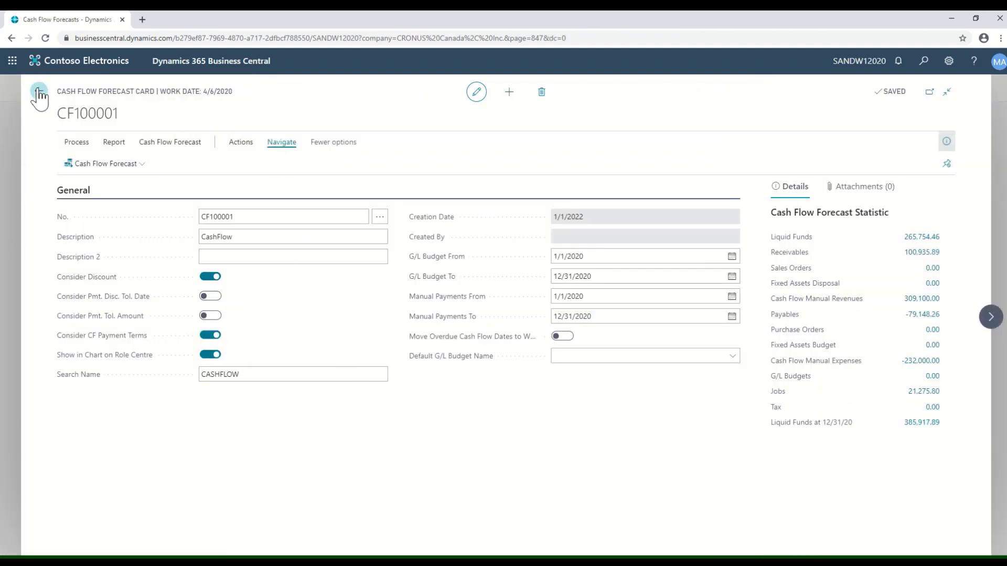
{"action": "left_click", "coordinate": [39, 95]}
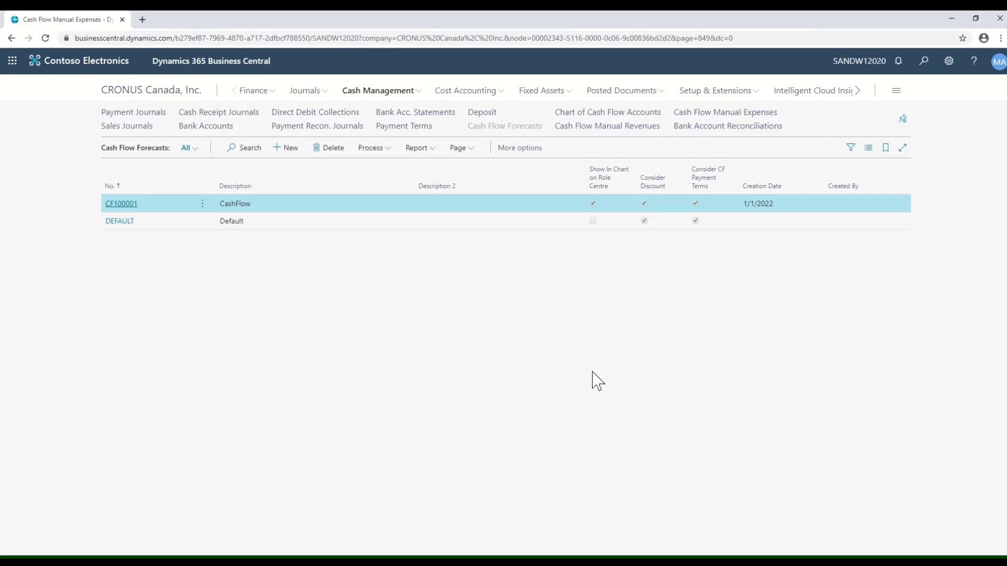